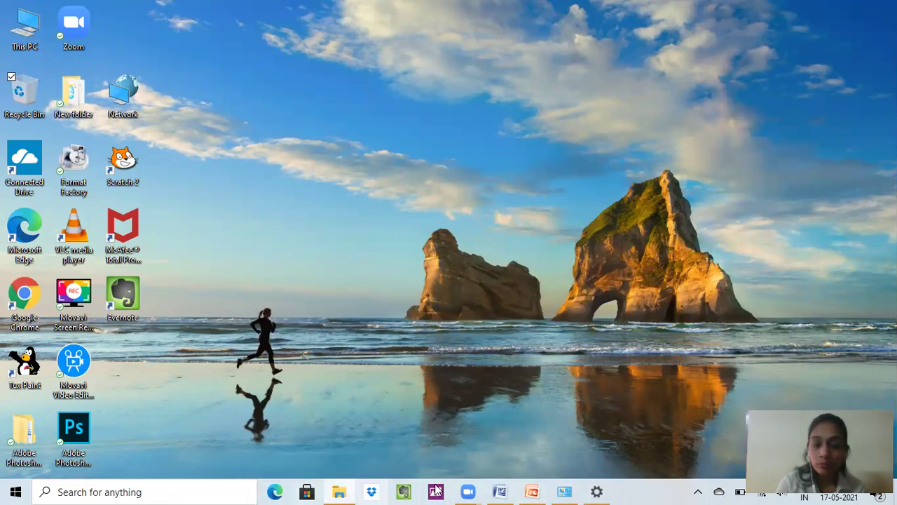
View the clock and monthly calendar from the taskbar's date display, and close the calendar
{"action": "mouse_move", "coordinate": [510, 491]}
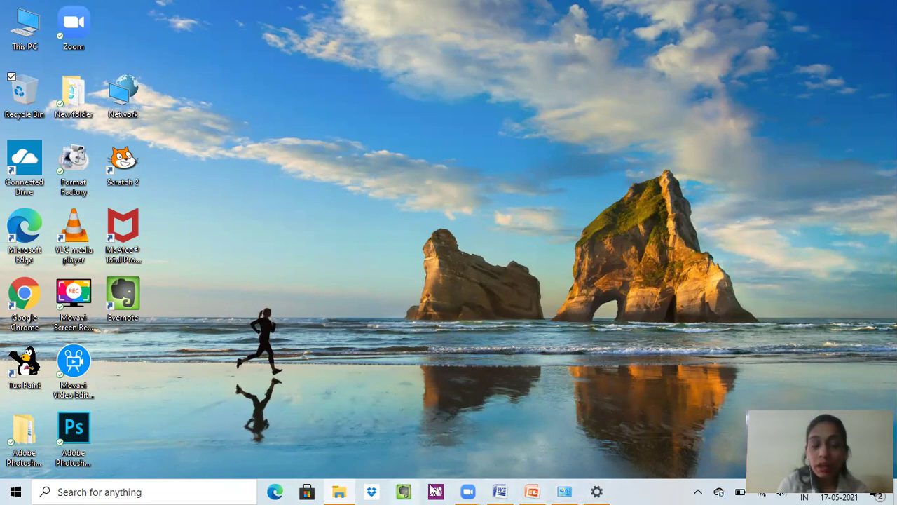
{"action": "mouse_move", "coordinate": [474, 490]}
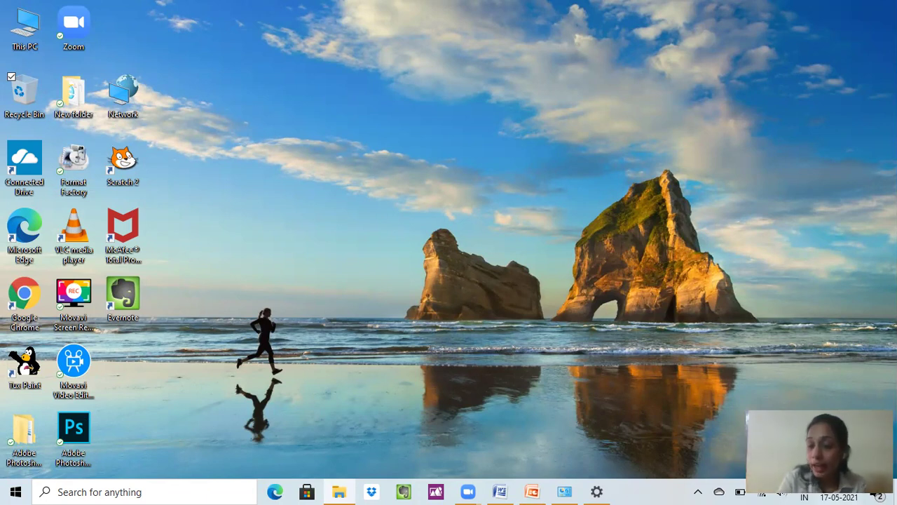
{"action": "left_click", "coordinate": [839, 497]}
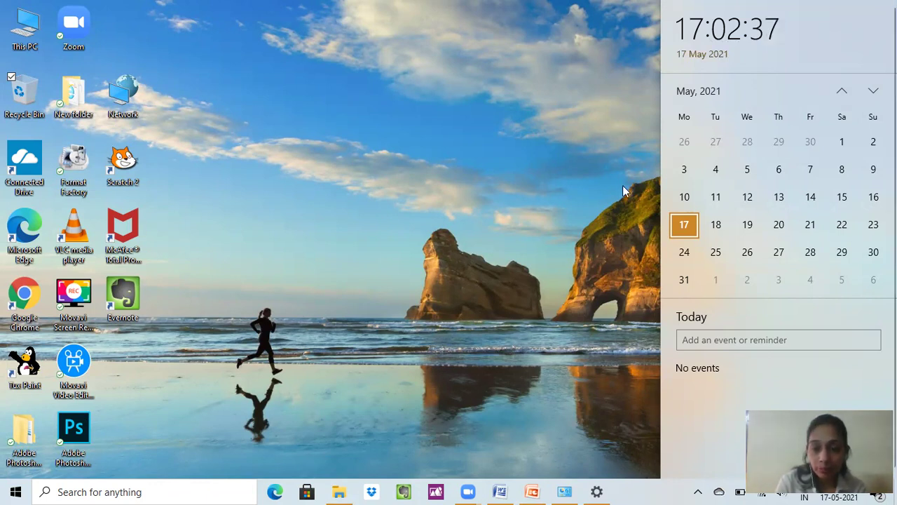
{"action": "left_click", "coordinate": [569, 204]}
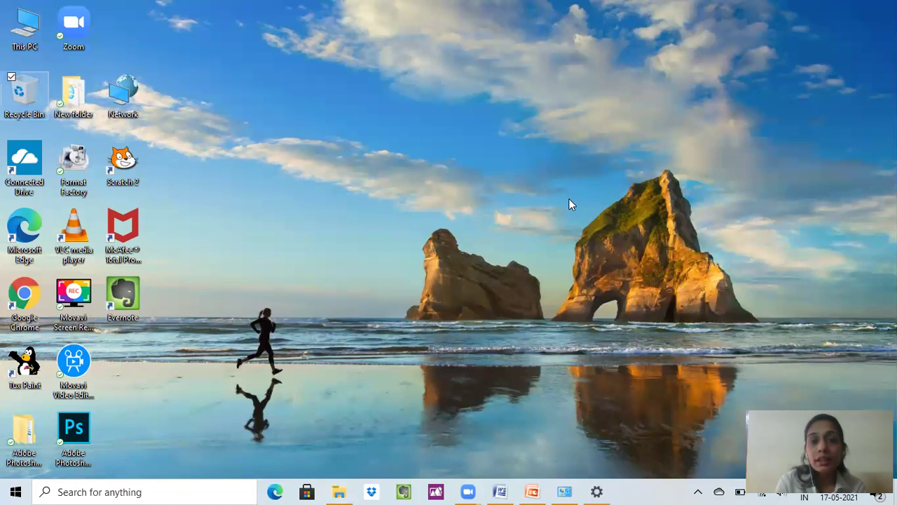
Switch to Control Panel, view the Date and Time dialog under Clock and Region, and close it
{"action": "left_click", "coordinate": [565, 491]}
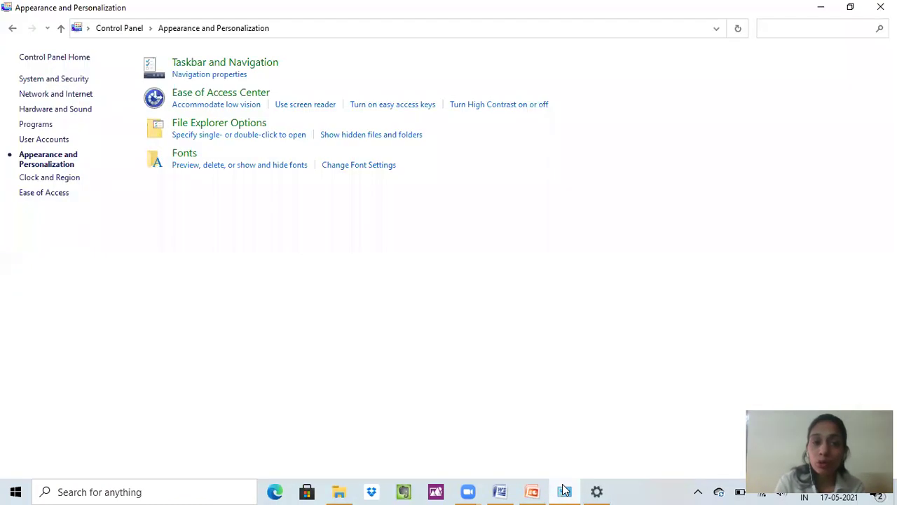
{"action": "left_click", "coordinate": [36, 56]}
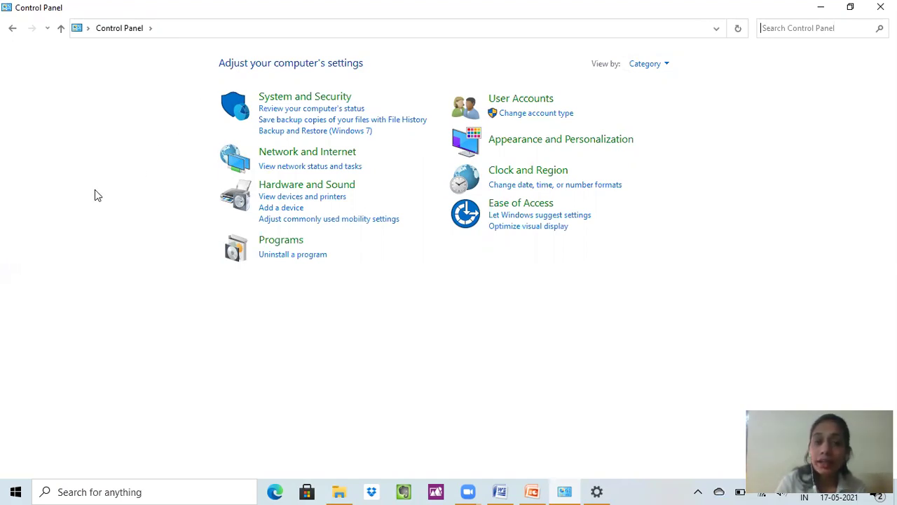
{"action": "left_click", "coordinate": [522, 179]}
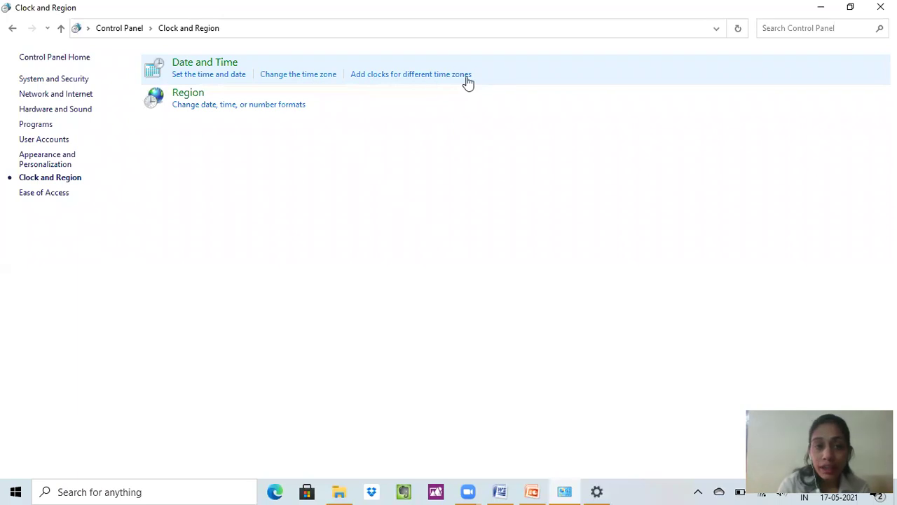
{"action": "left_click", "coordinate": [218, 80]}
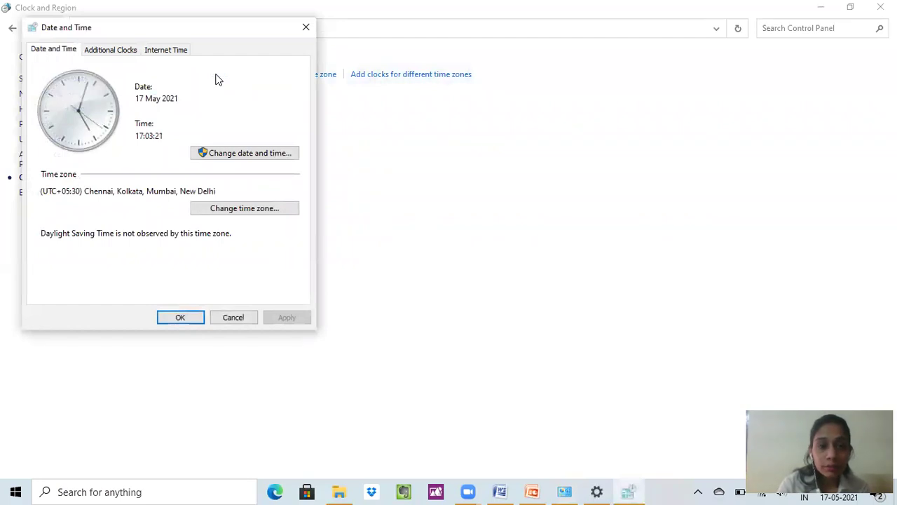
{"action": "left_click", "coordinate": [306, 28]}
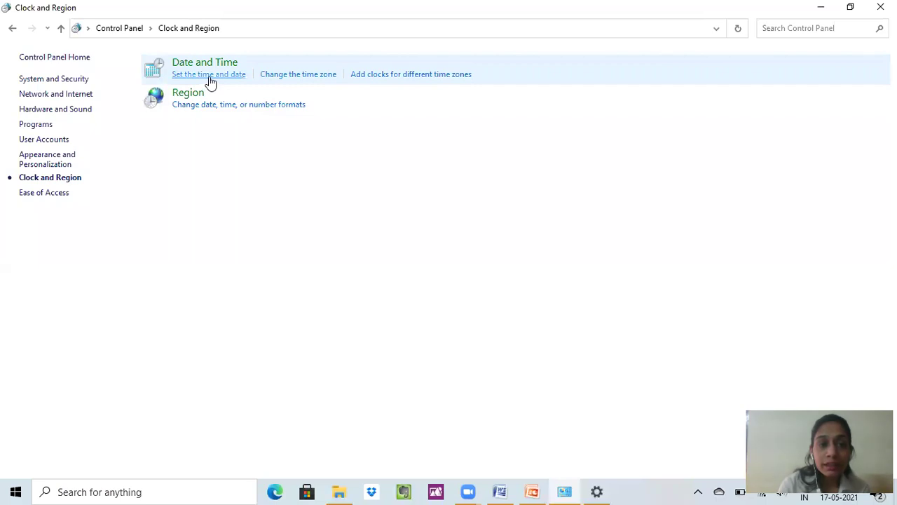
Open the date and time change settings from the Date and Time dialog and accept the existing date and time
{"action": "left_click", "coordinate": [209, 80]}
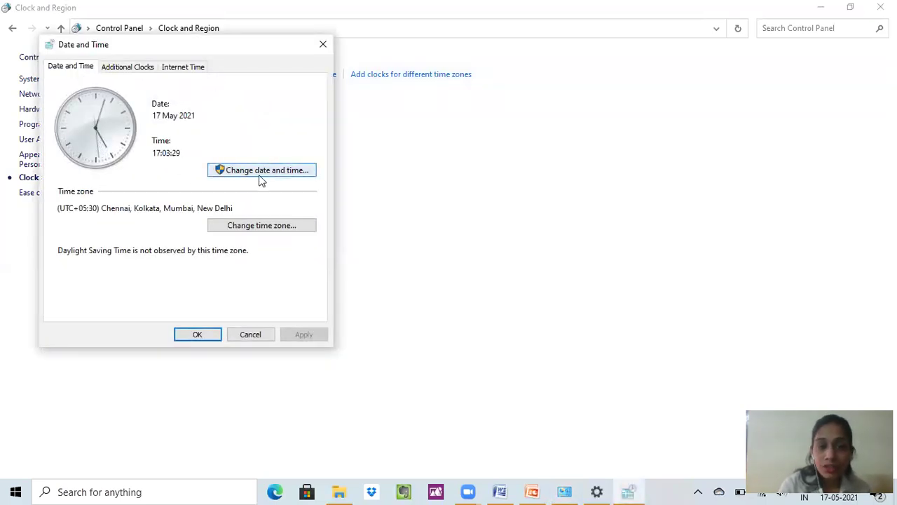
{"action": "left_click", "coordinate": [289, 175]}
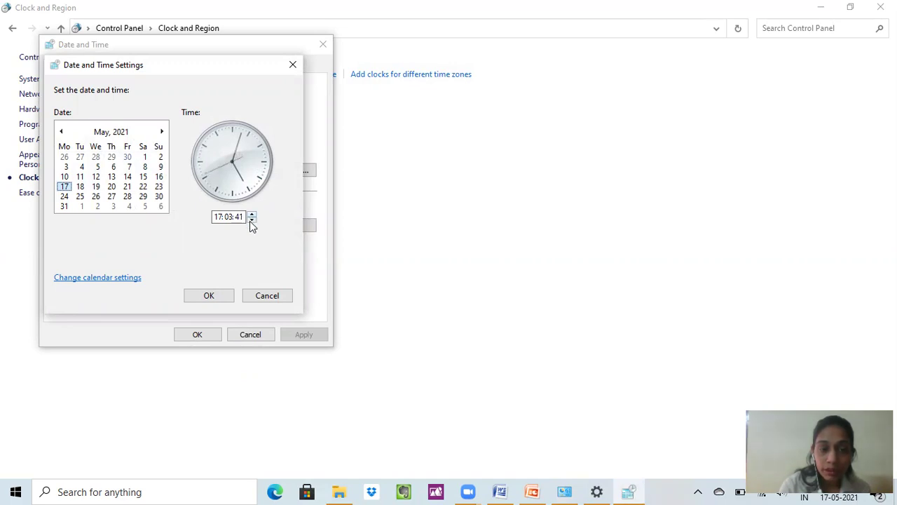
{"action": "left_click", "coordinate": [212, 296]}
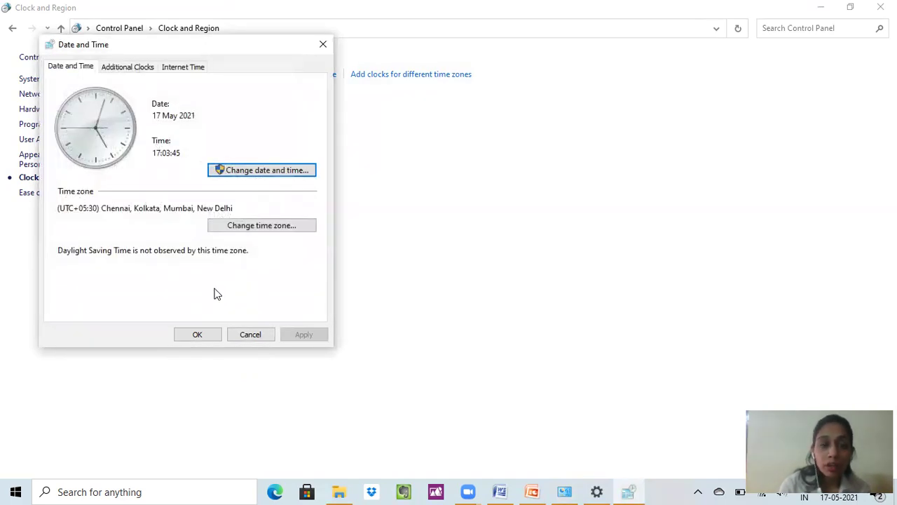
Look through the available time zones, keep (UTC+05:30) Chennai, Kolkata, Mumbai, New Delhi, and close the Date and Time dialog
{"action": "left_click", "coordinate": [252, 225]}
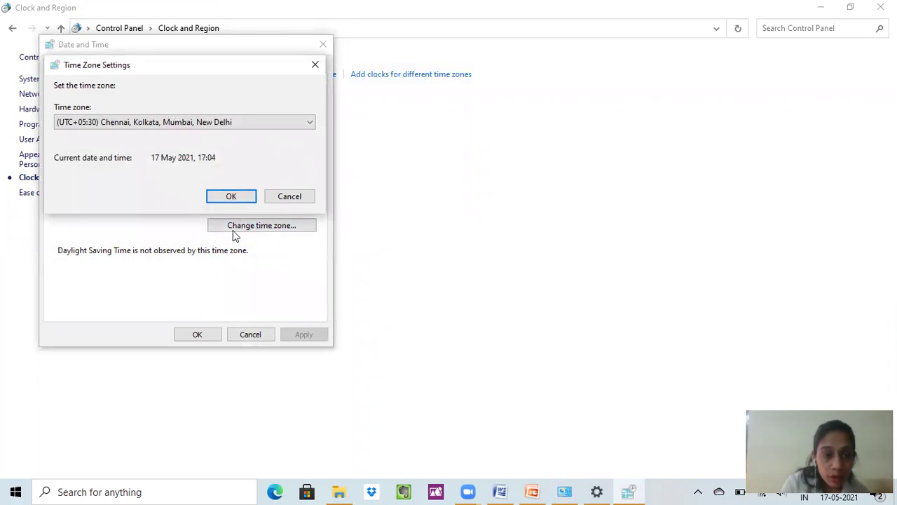
{"action": "left_click", "coordinate": [311, 122]}
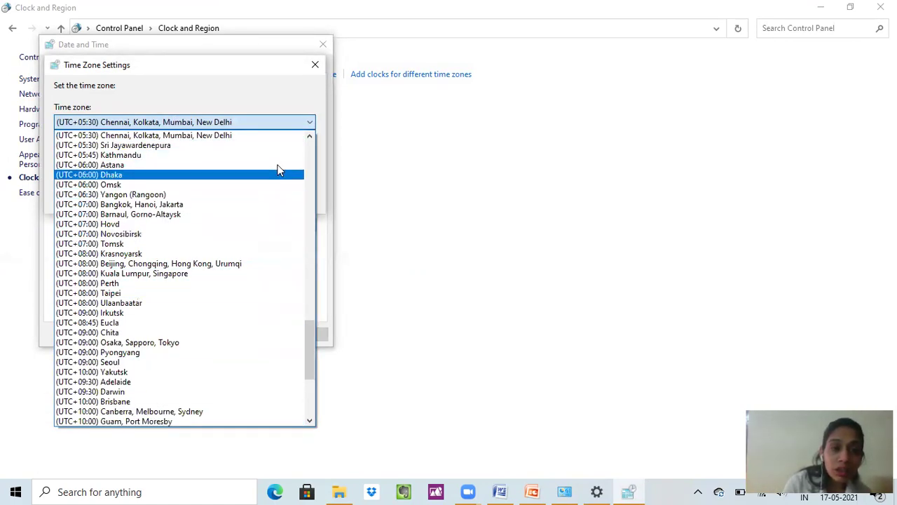
{"action": "left_click", "coordinate": [272, 94]}
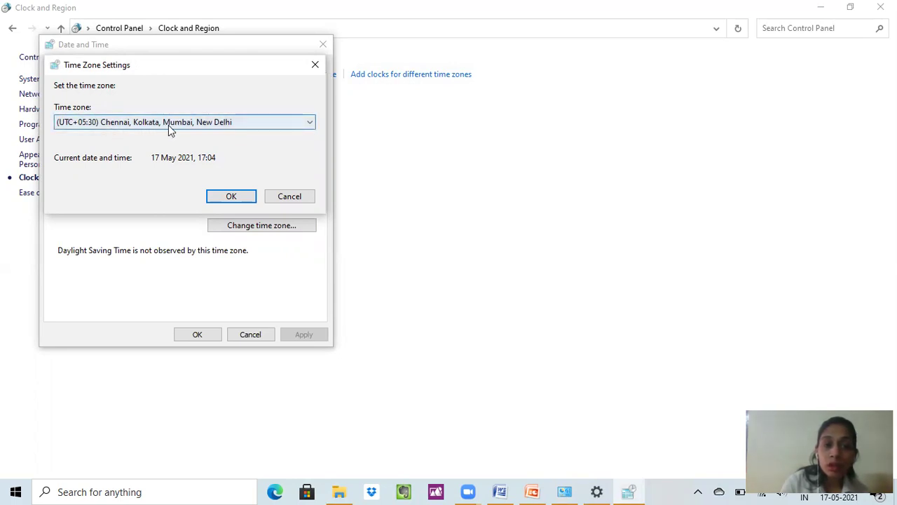
{"action": "left_click", "coordinate": [232, 196]}
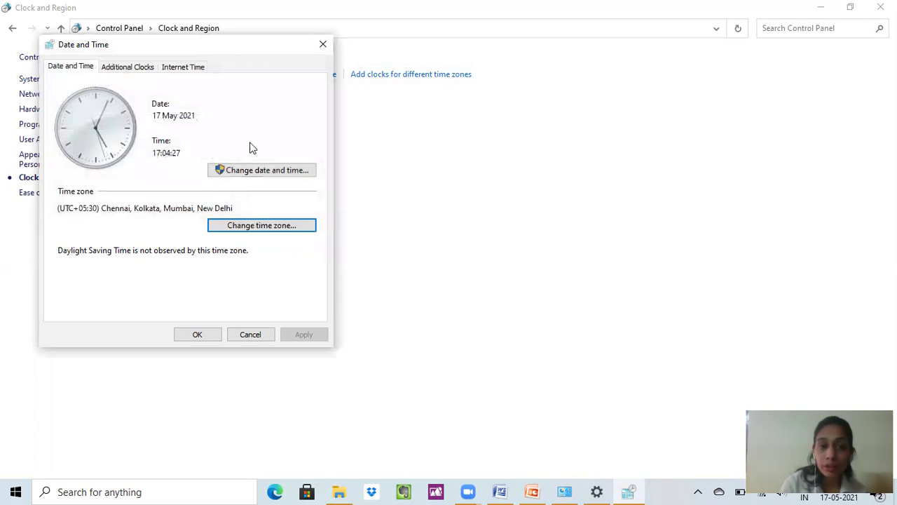
{"action": "left_click", "coordinate": [320, 45]}
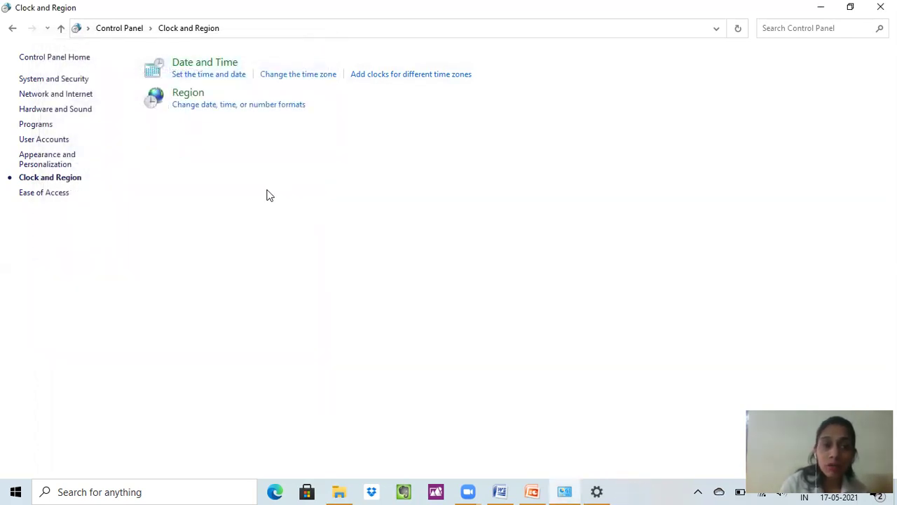
Retrace the path from the Control Panel home through Clock and Region to the Date and Time dialog, and close the dialog
{"action": "left_click", "coordinate": [51, 56]}
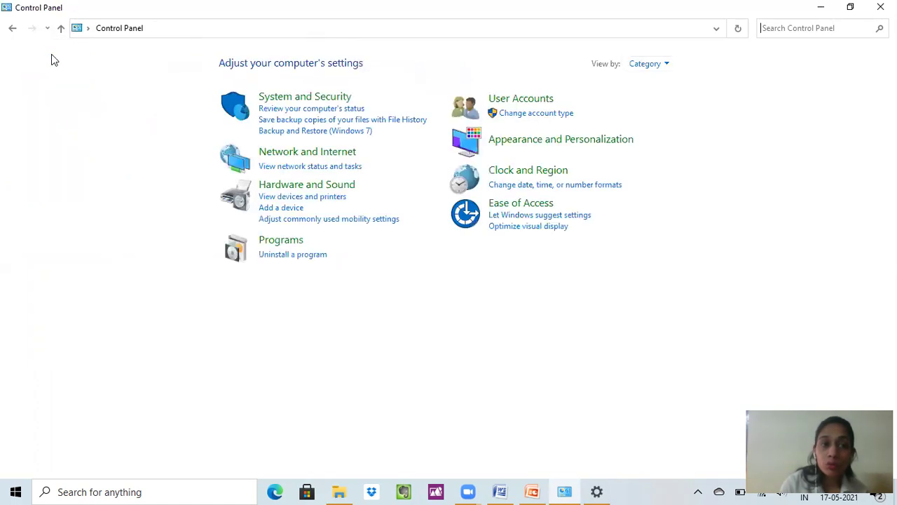
{"action": "left_click", "coordinate": [509, 183]}
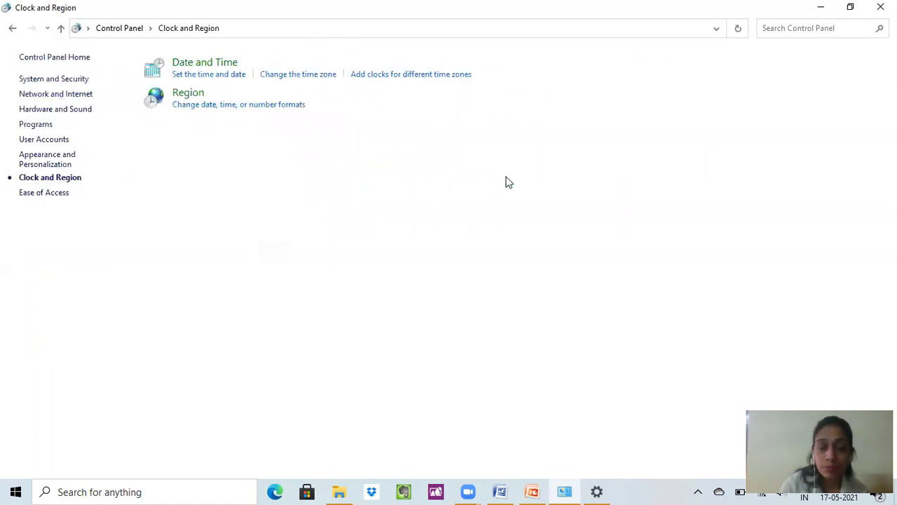
{"action": "left_click", "coordinate": [229, 77]}
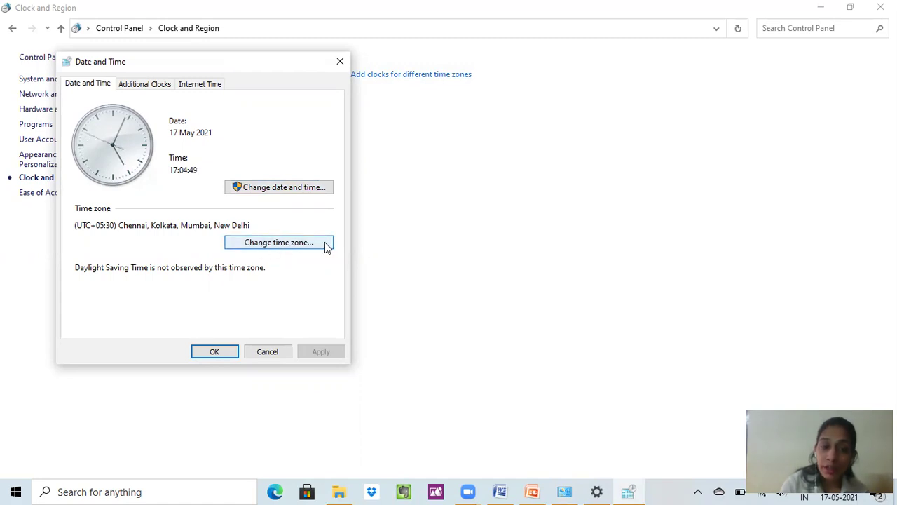
{"action": "left_click", "coordinate": [341, 62]}
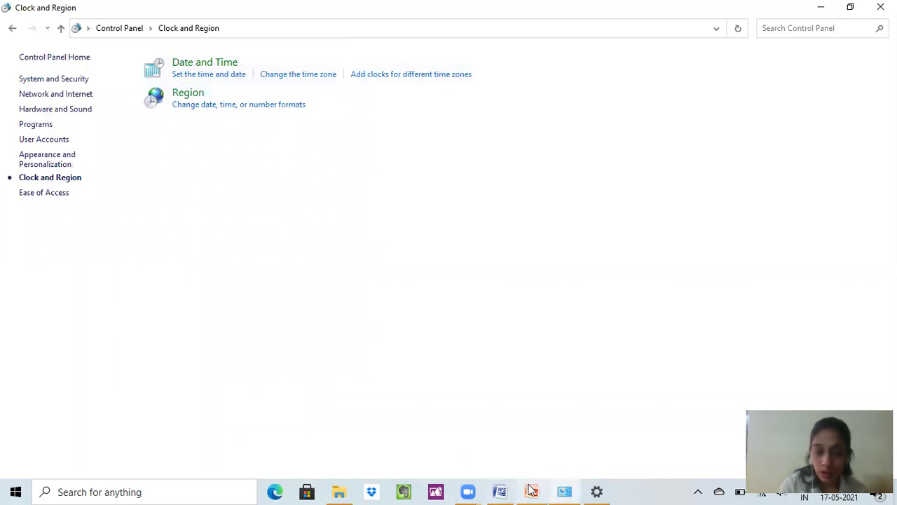
Switch to PowerPoint, present the Taskbar slide full screen, and end the slide show
{"action": "left_click", "coordinate": [533, 486]}
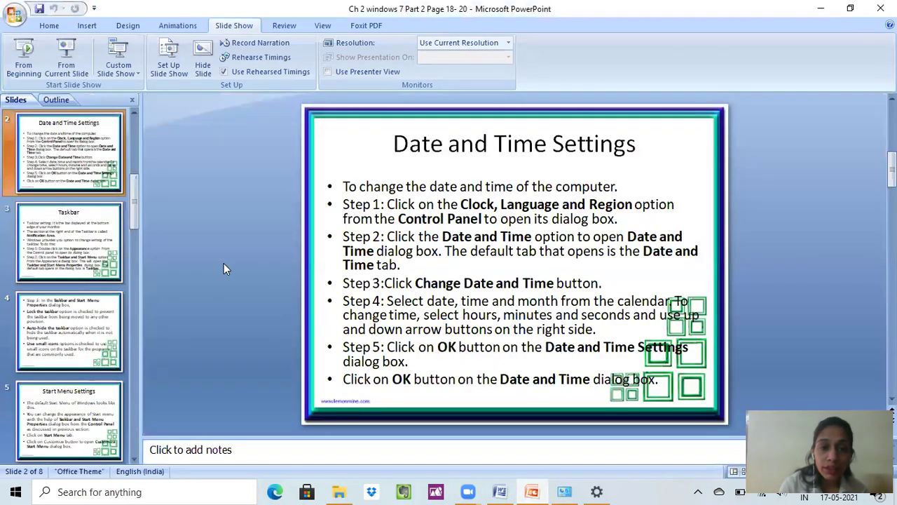
{"action": "left_click", "coordinate": [73, 302]}
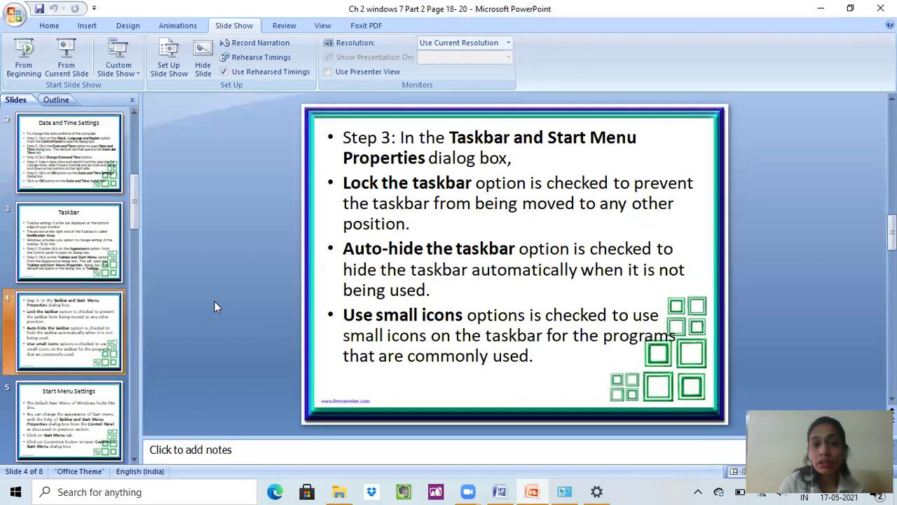
{"action": "key", "text": "Up"}
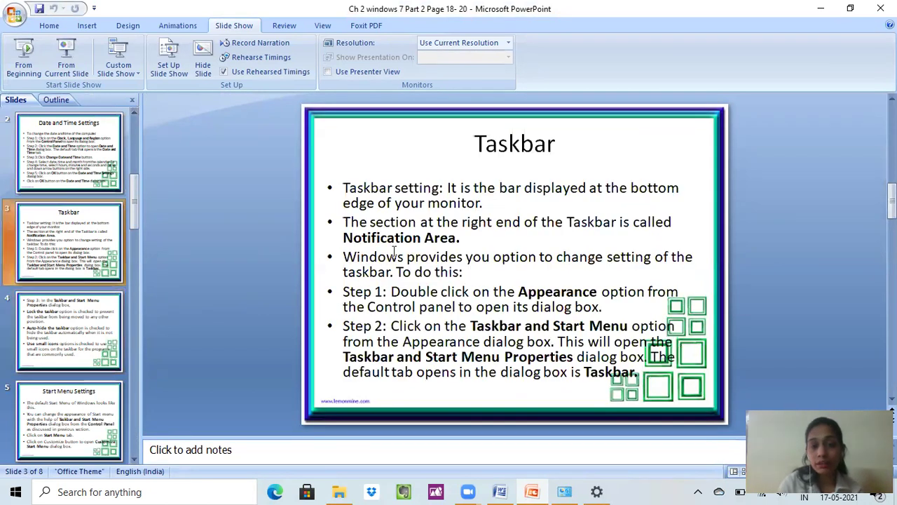
{"action": "left_click", "coordinate": [57, 70]}
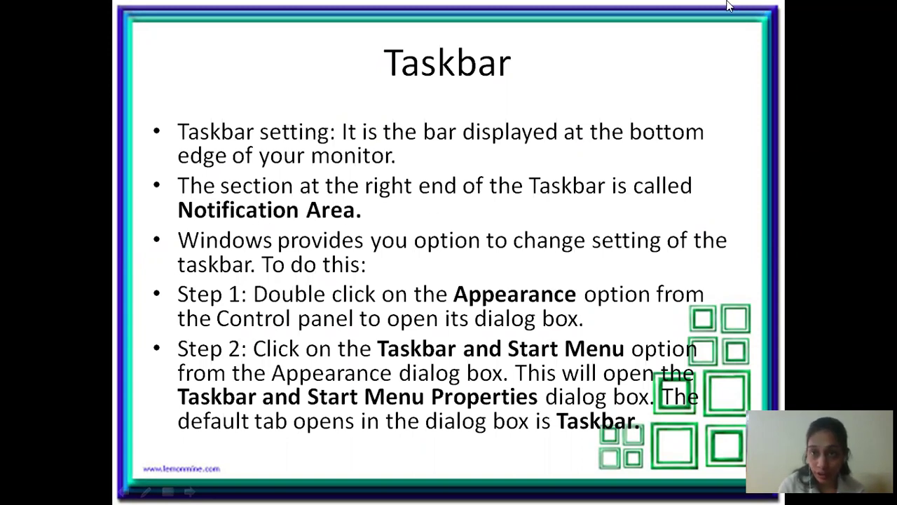
{"action": "key", "text": "Escape"}
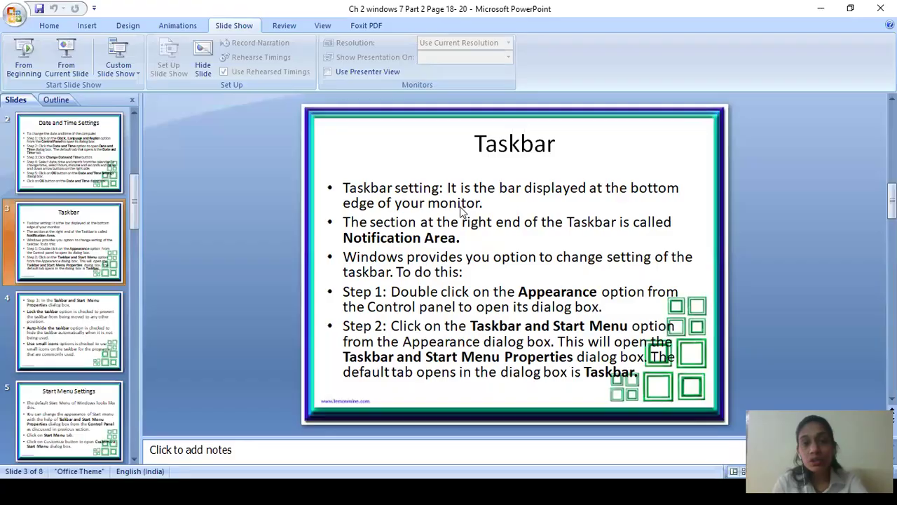
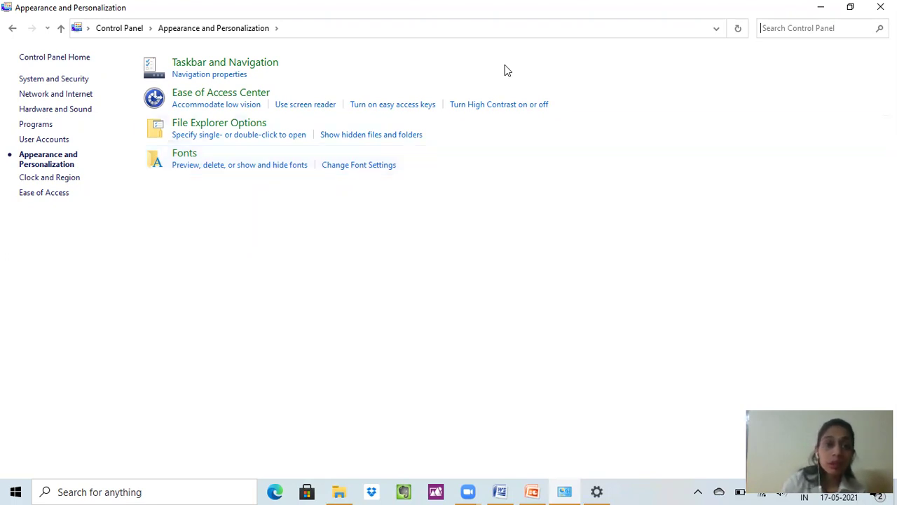
Open the Taskbar settings from Appearance and Personalization and view the available taskbar locations without changing the current one
{"action": "left_click", "coordinate": [201, 66]}
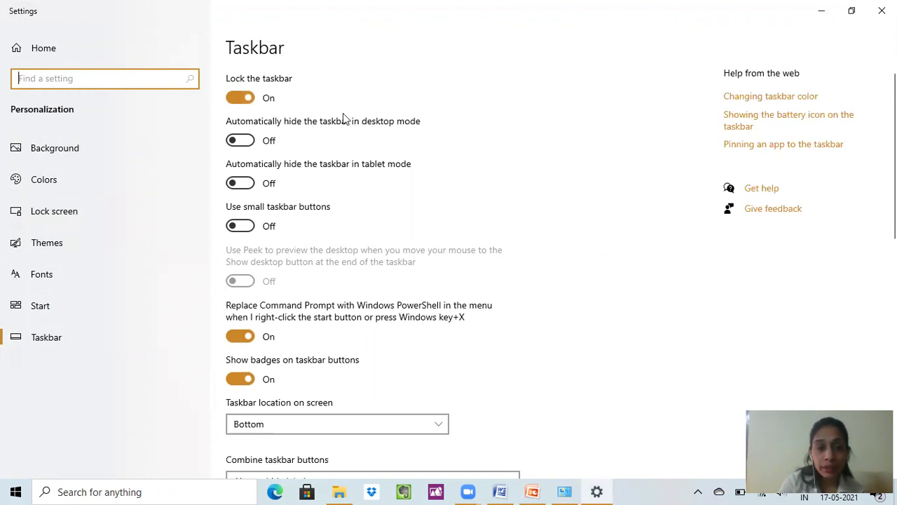
{"action": "scroll", "coordinate": [343, 116], "scroll_direction": "down", "scroll_amount": 5}
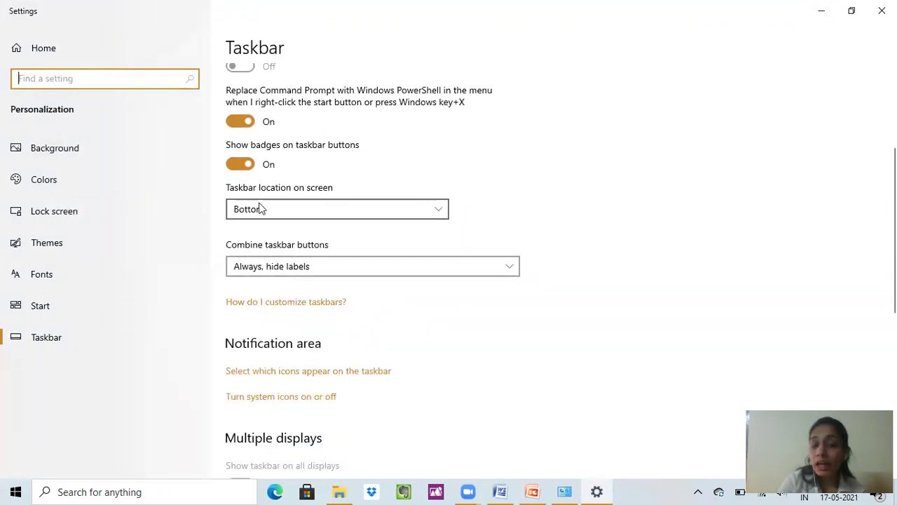
{"action": "left_click", "coordinate": [439, 212]}
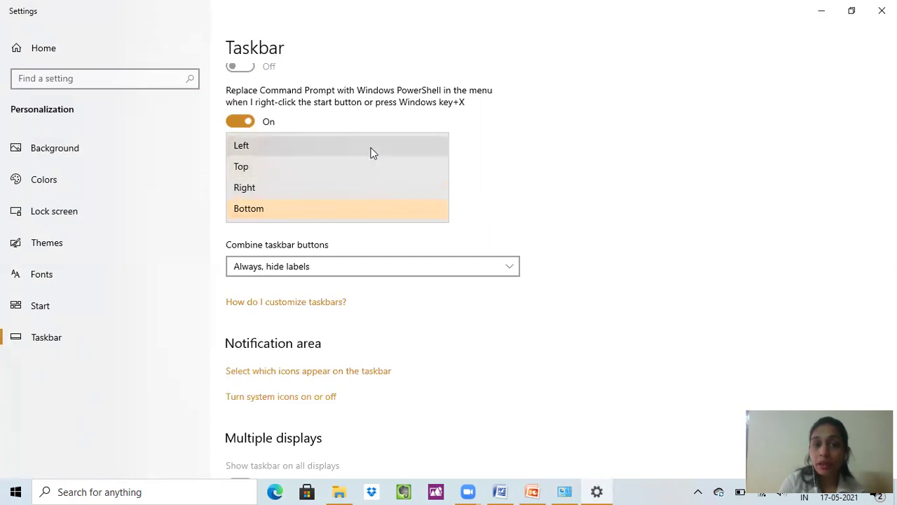
{"action": "left_click", "coordinate": [587, 147]}
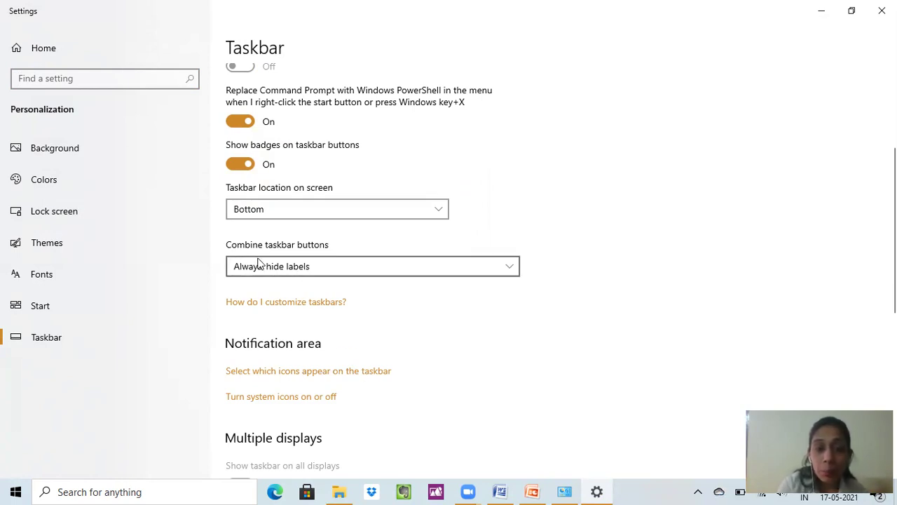
View the options for combining taskbar buttons without changing them, review the main taskbar switches, and minimize the Settings window
{"action": "left_click", "coordinate": [299, 267]}
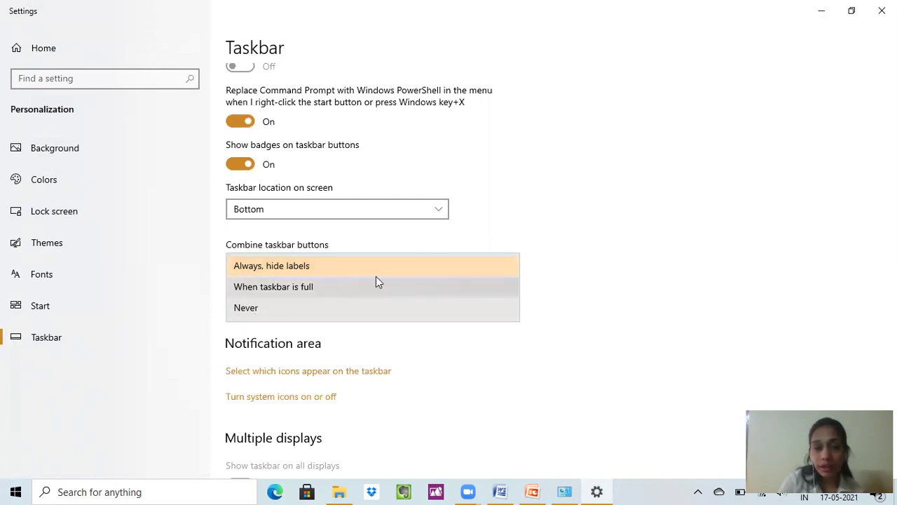
{"action": "left_click", "coordinate": [671, 198]}
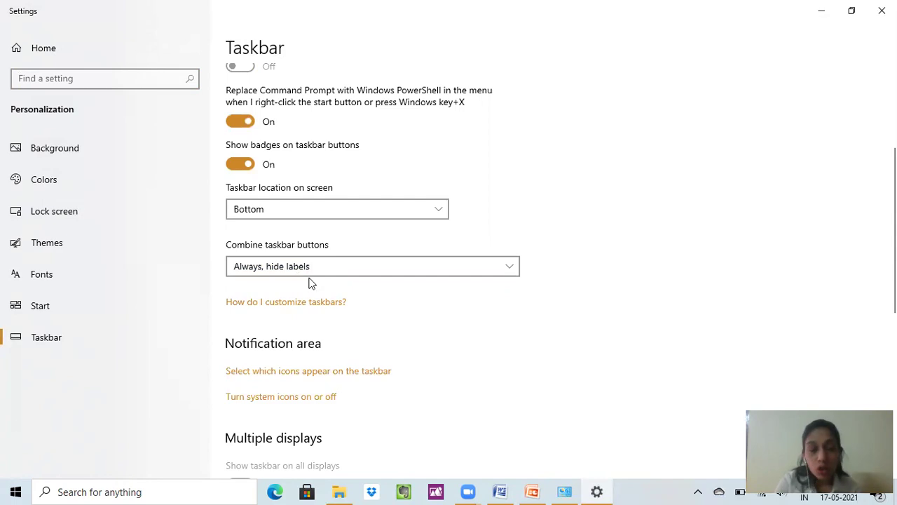
{"action": "scroll", "coordinate": [284, 125], "scroll_direction": "up", "scroll_amount": 5}
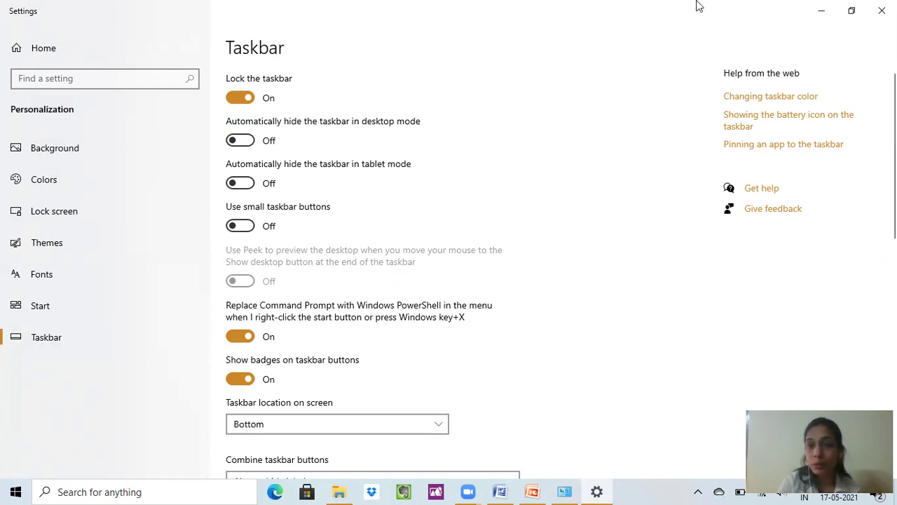
{"action": "left_click", "coordinate": [818, 11]}
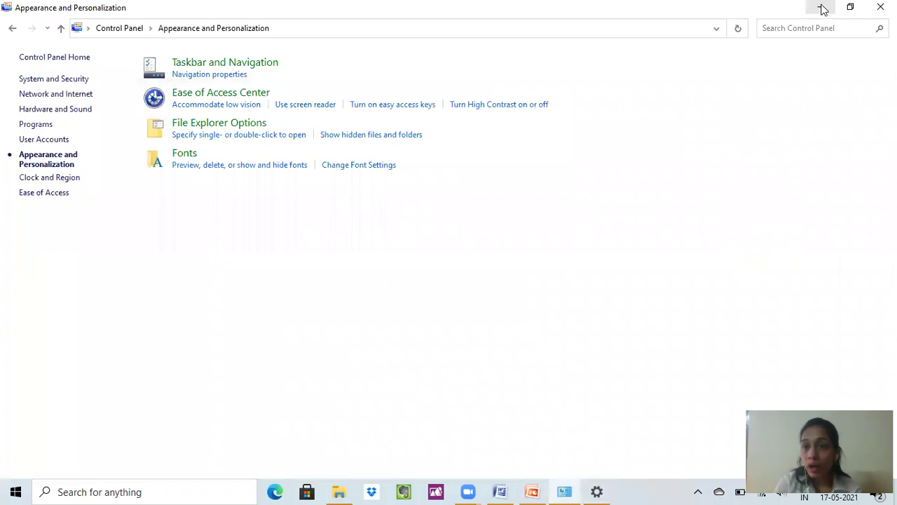
Minimize the Control Panel window, then bring up the Computer Networking day 2 document in Word and close it
{"action": "left_click", "coordinate": [820, 9]}
{"action": "left_click", "coordinate": [821, 10]}
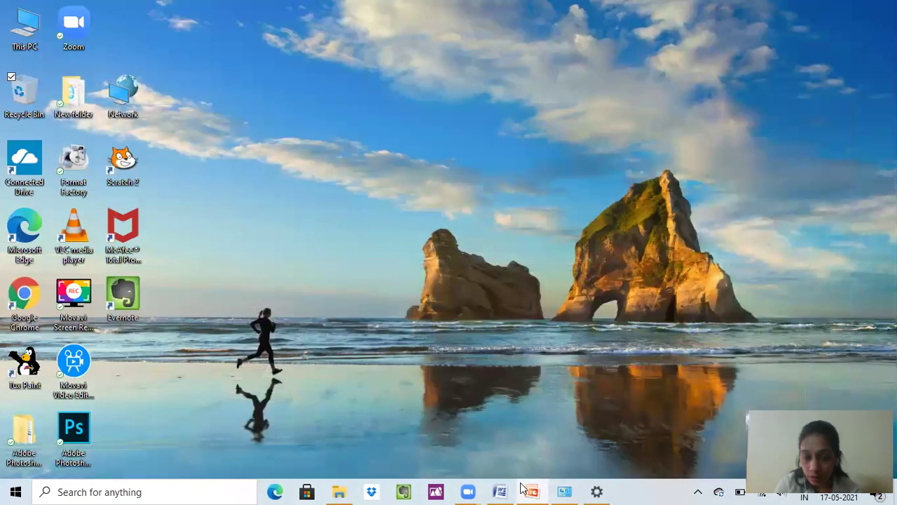
{"action": "mouse_move", "coordinate": [502, 489]}
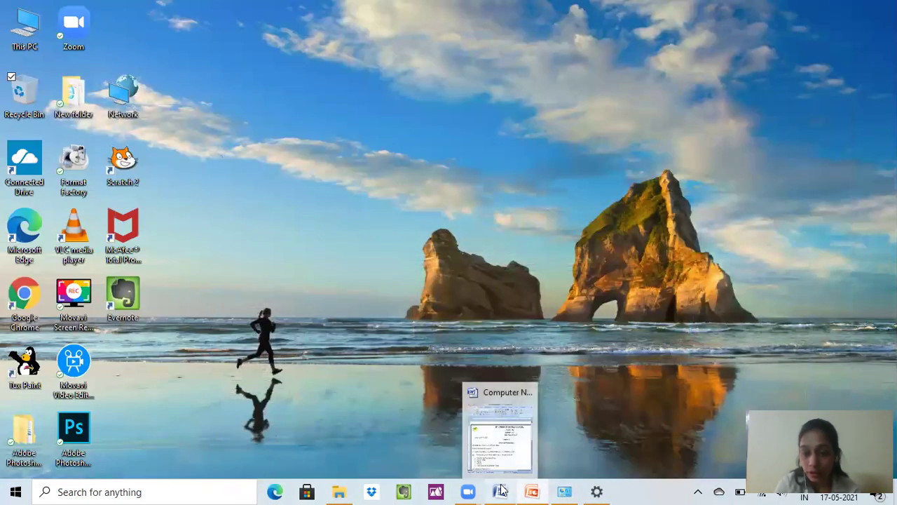
{"action": "left_click", "coordinate": [497, 436]}
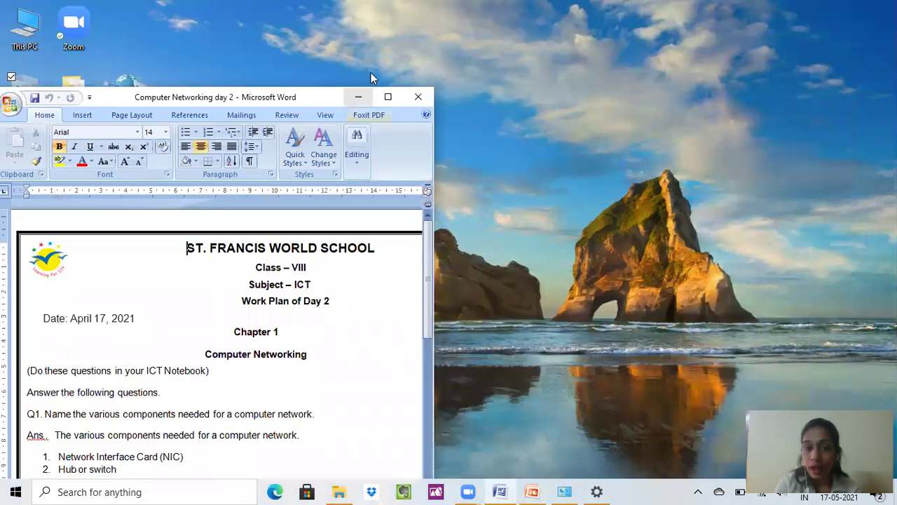
{"action": "left_click", "coordinate": [419, 98]}
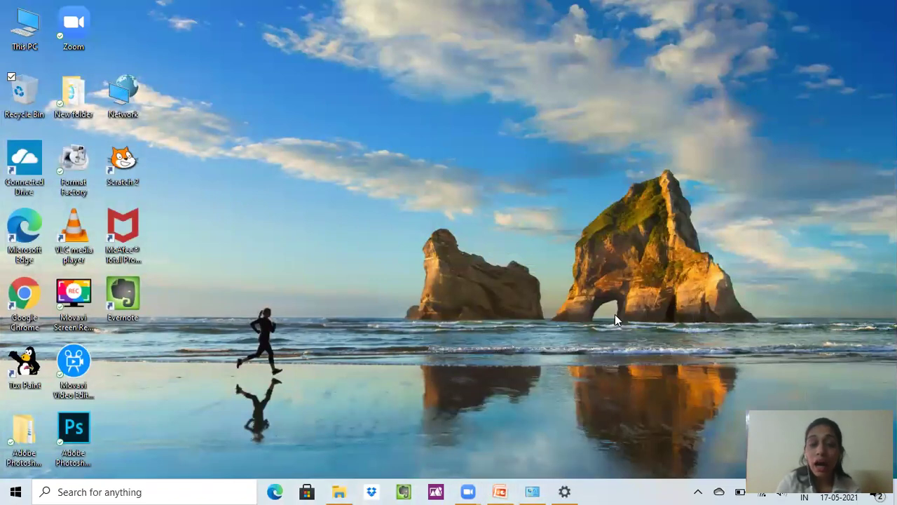
Return to Control Panel, open the Taskbar settings, and review the notification area's list of icons that appear on the taskbar
{"action": "left_click", "coordinate": [532, 491]}
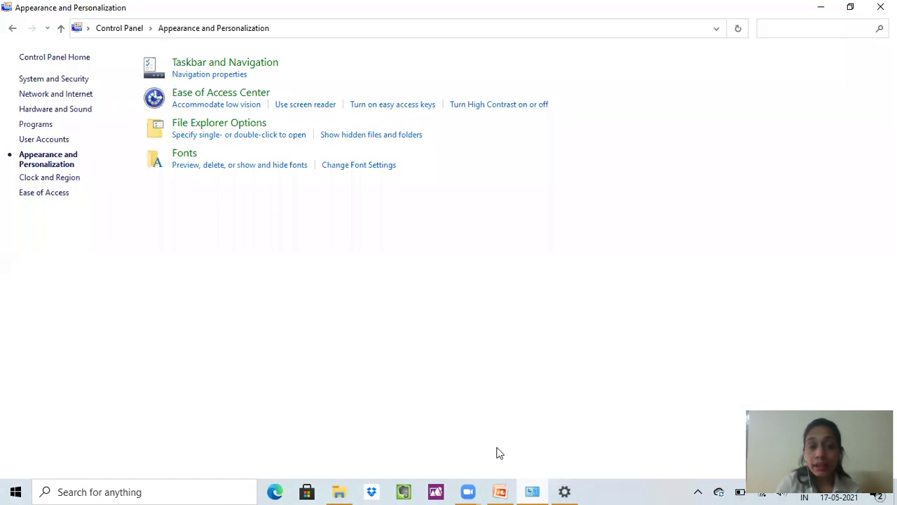
{"action": "left_click", "coordinate": [225, 67]}
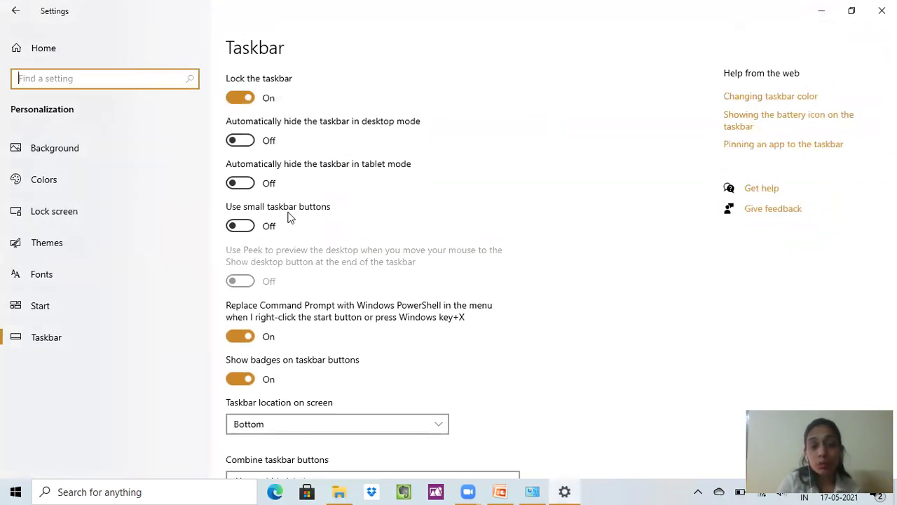
{"action": "scroll", "coordinate": [365, 307], "scroll_direction": "down", "scroll_amount": 3}
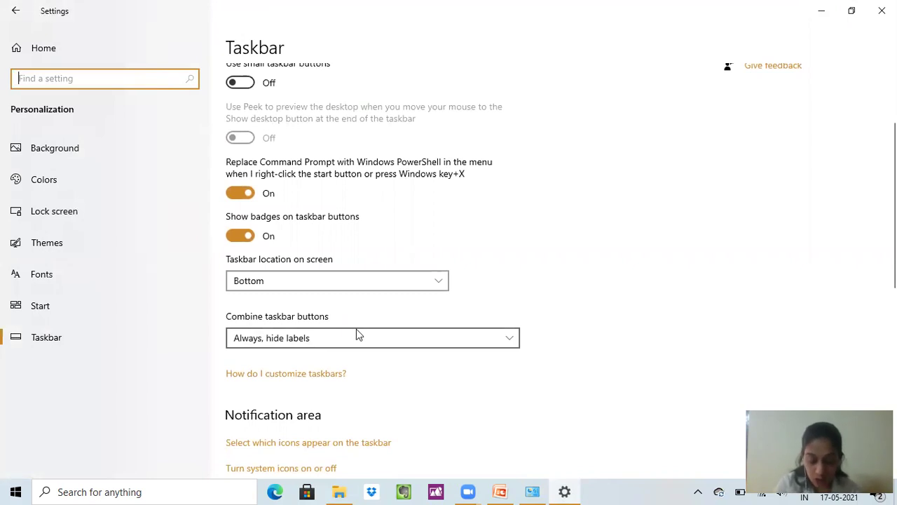
{"action": "scroll", "coordinate": [379, 354], "scroll_direction": "down", "scroll_amount": 3}
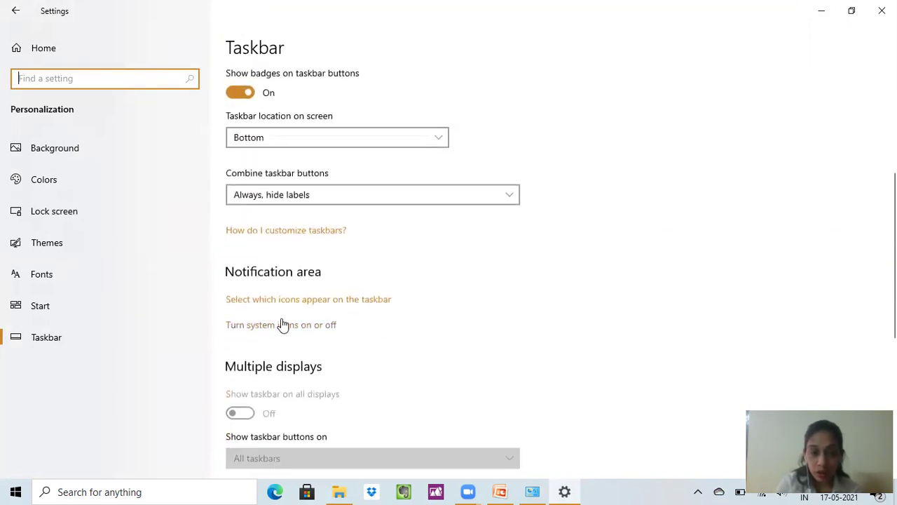
{"action": "left_click", "coordinate": [293, 300]}
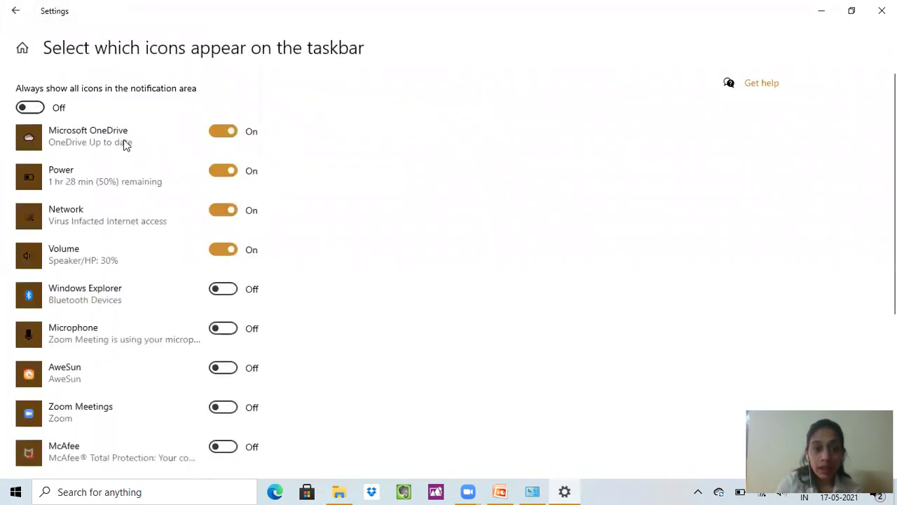
{"action": "scroll", "coordinate": [147, 262], "scroll_direction": "down", "scroll_amount": 1}
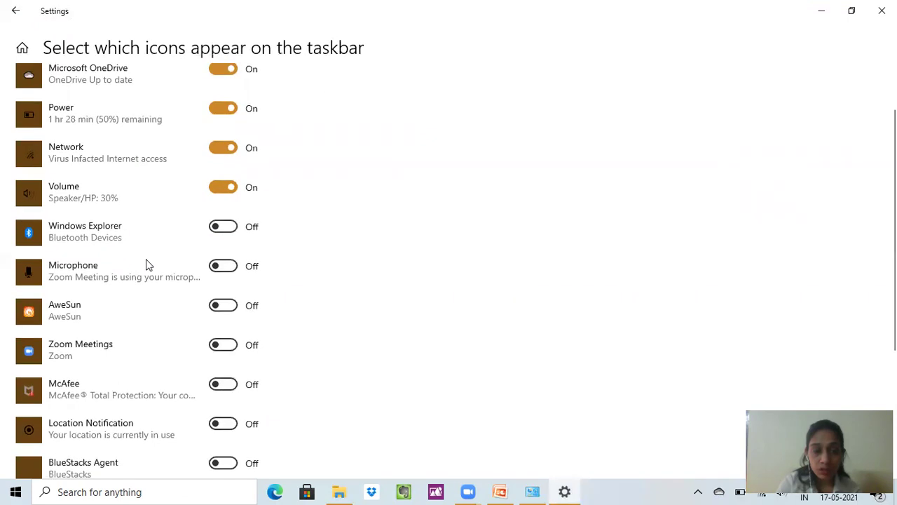
{"action": "scroll", "coordinate": [140, 207], "scroll_direction": "up", "scroll_amount": 1}
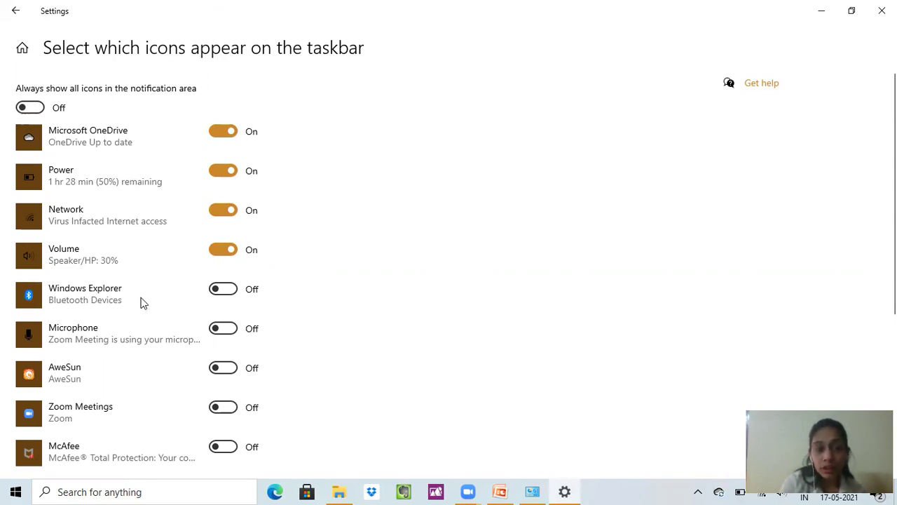
Turn the Volume icon off and back on twice in the list of taskbar icons
{"action": "left_click", "coordinate": [231, 253]}
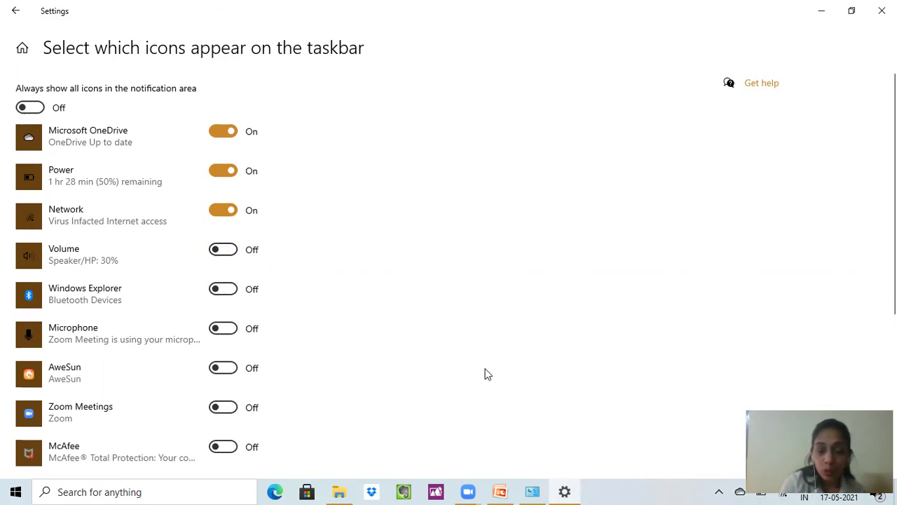
{"action": "left_click", "coordinate": [216, 253]}
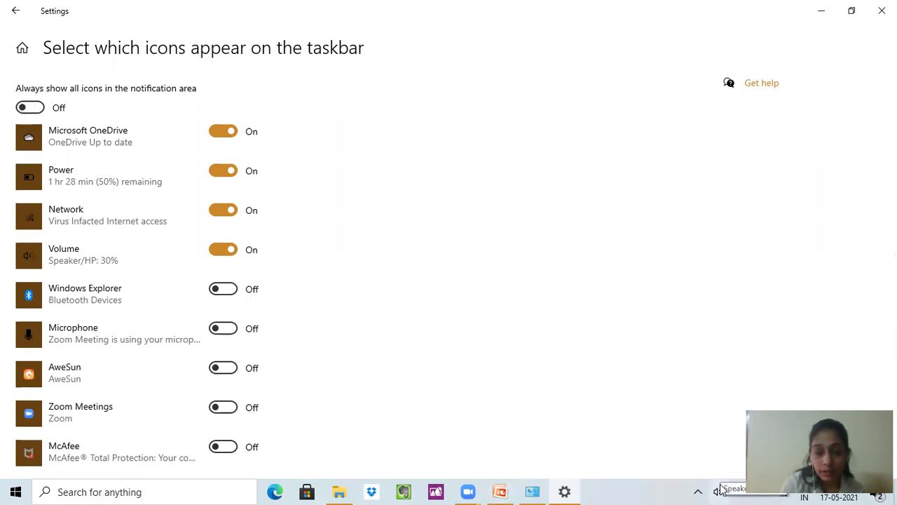
{"action": "left_click", "coordinate": [235, 252]}
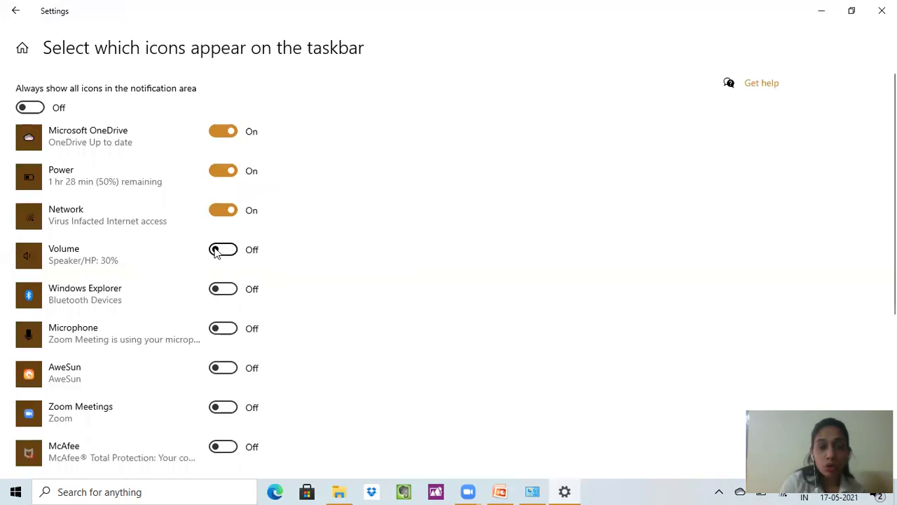
{"action": "left_click", "coordinate": [216, 251]}
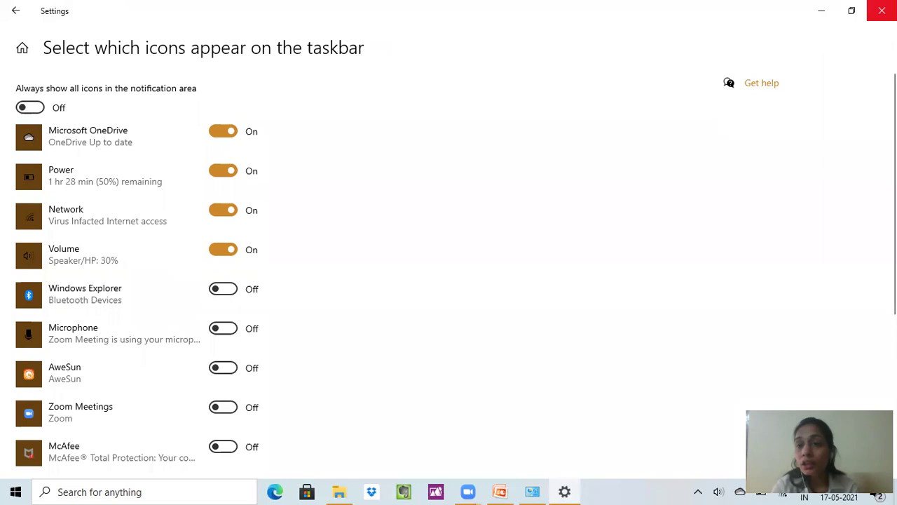
Minimize Settings and Control Panel, switch to PowerPoint, and present full screen from the Date and Time Settings slide, advancing to the Taskbar slide
{"action": "left_click", "coordinate": [820, 10]}
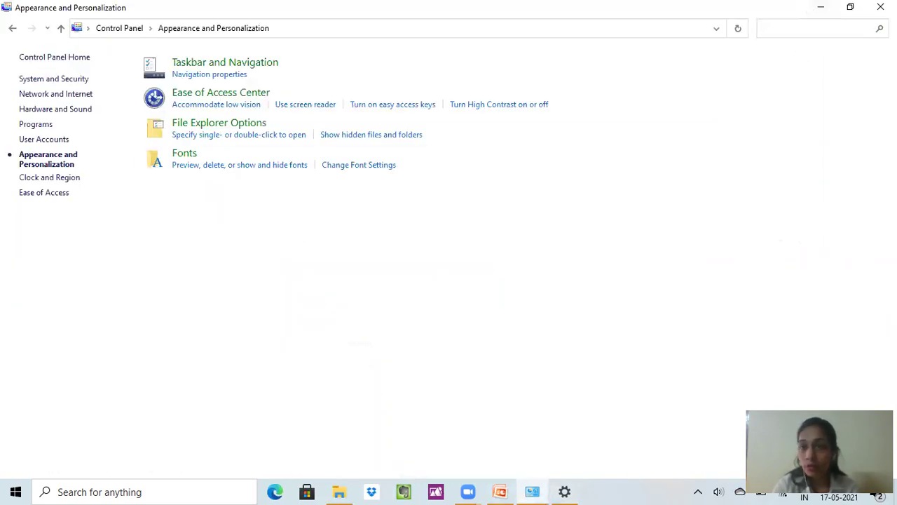
{"action": "left_click", "coordinate": [828, 9]}
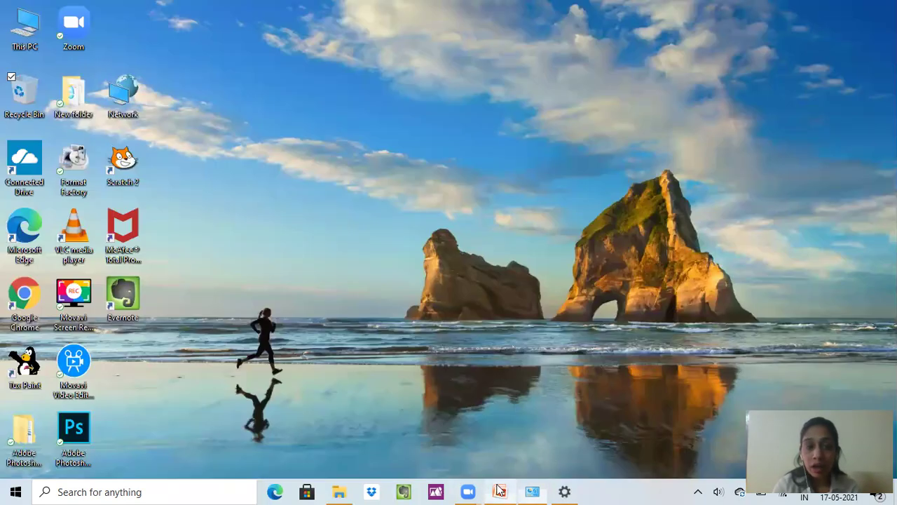
{"action": "left_click", "coordinate": [499, 491]}
{"action": "left_click", "coordinate": [83, 149]}
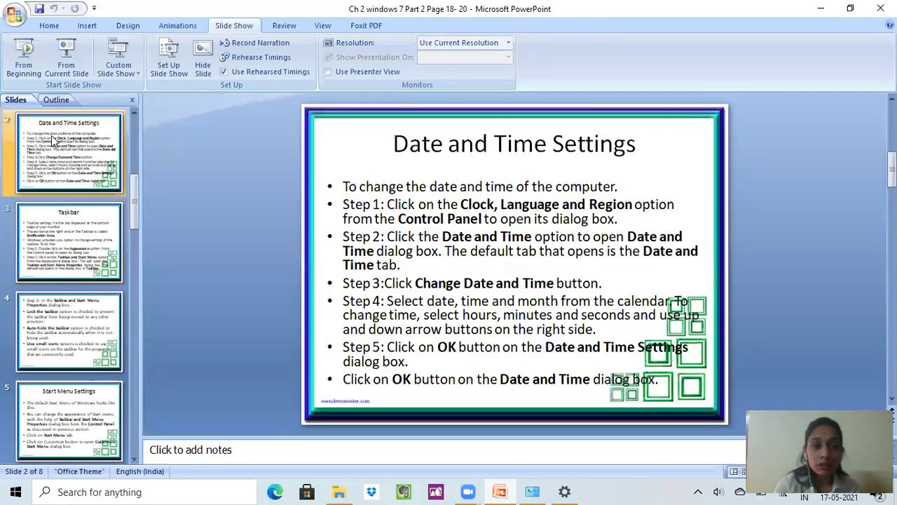
{"action": "left_click", "coordinate": [60, 65]}
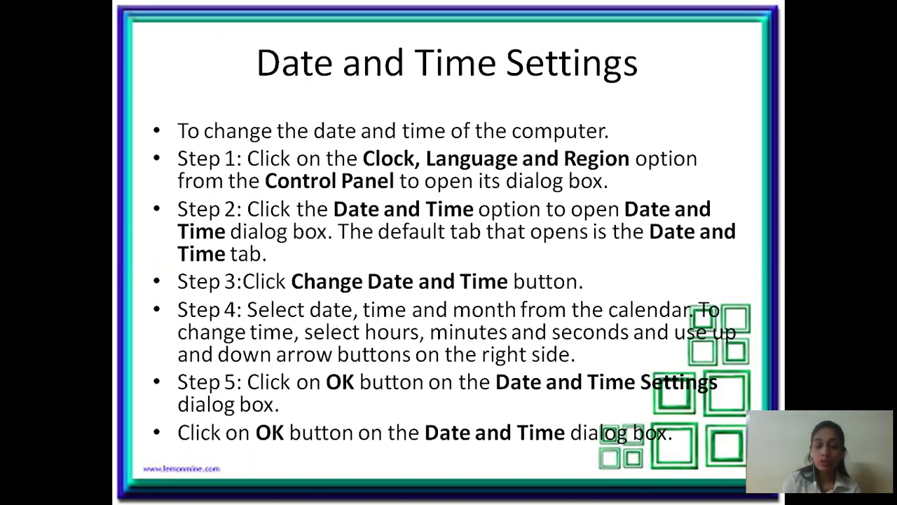
{"action": "key", "text": "Right"}
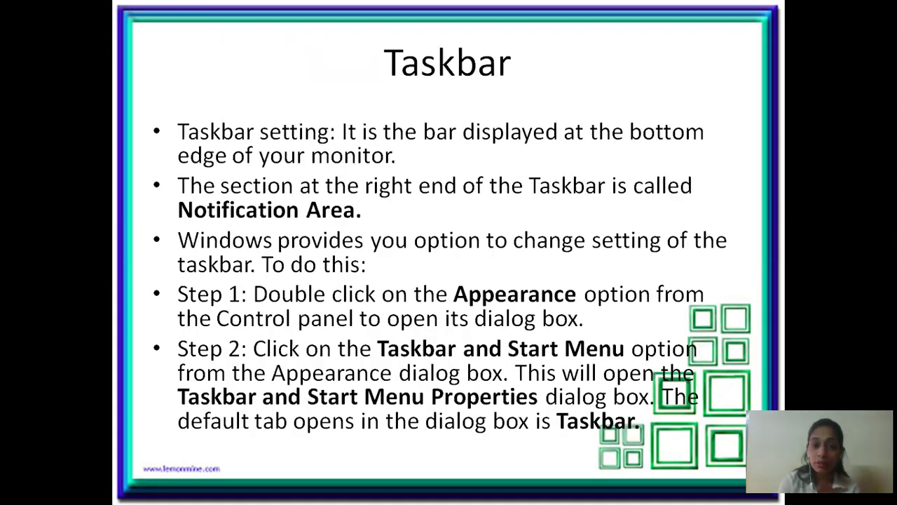